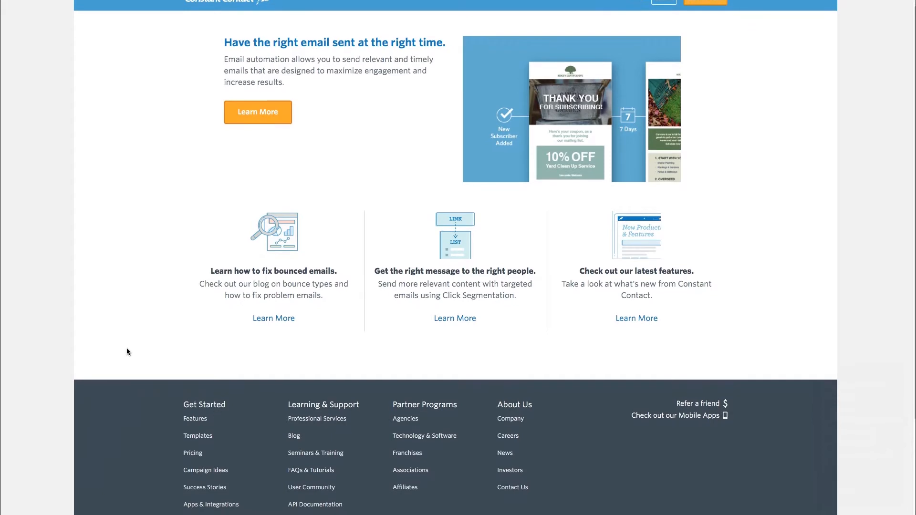
Log in to the Constant Contact account with the credentials already filled in
left_click(119, 355)
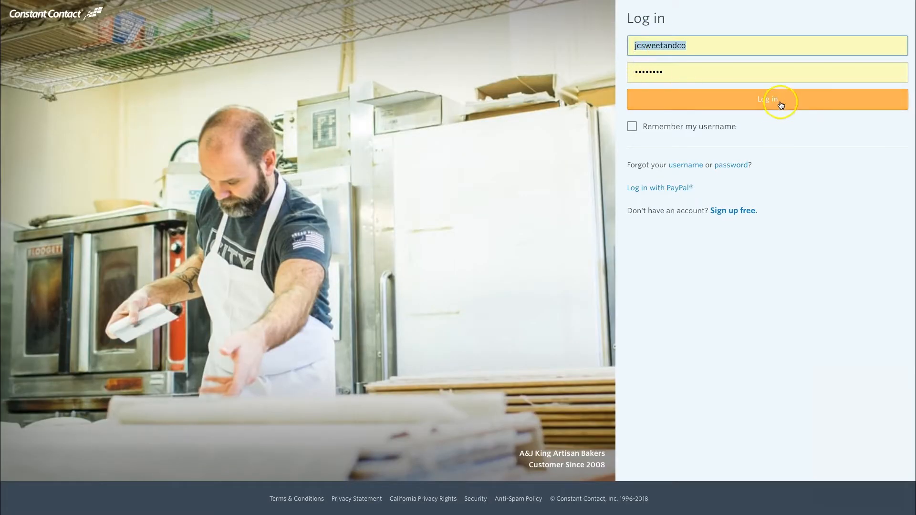
left_click(781, 102)
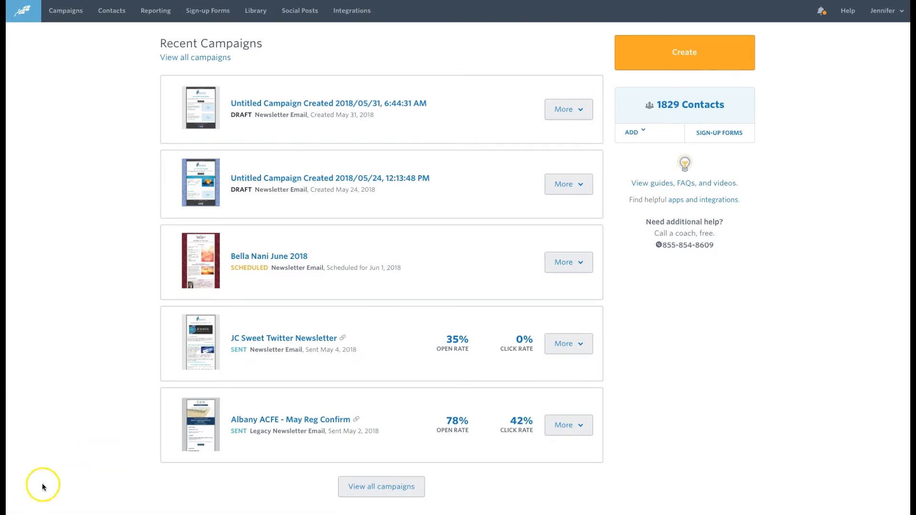
Create a new email campaign based on the Basic Newsletter template
scroll(111, 262, "down", 1)
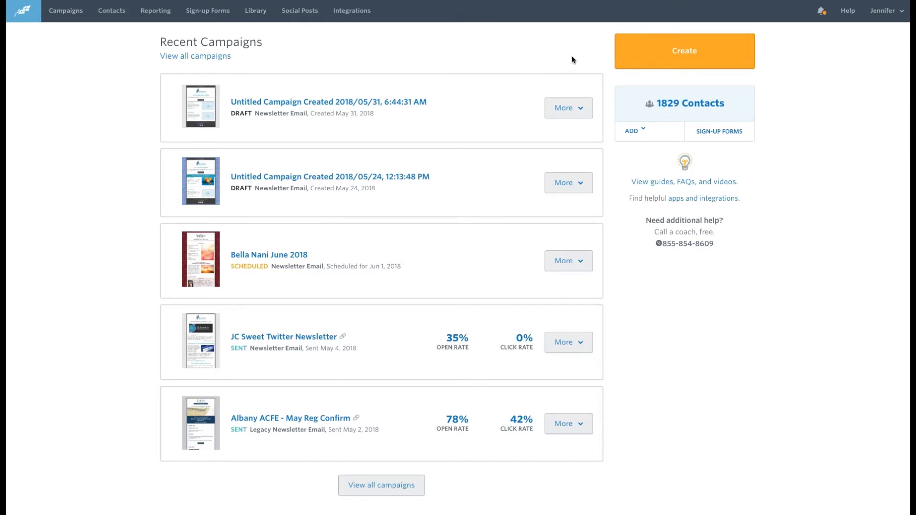
left_click(723, 50)
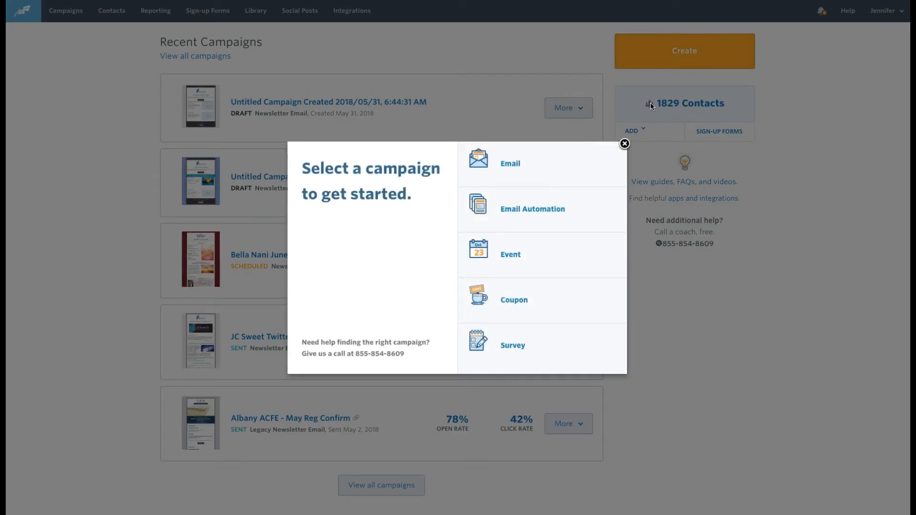
left_click(522, 165)
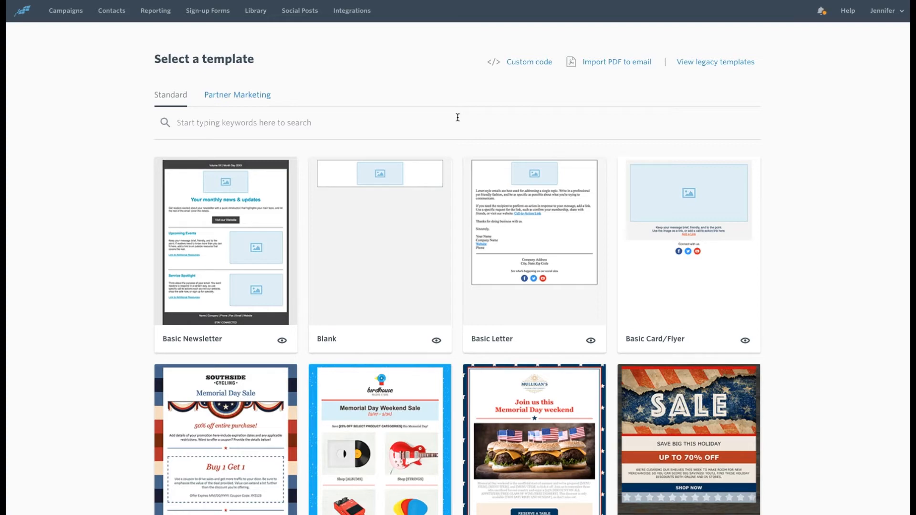
scroll(385, 204, "down", 7)
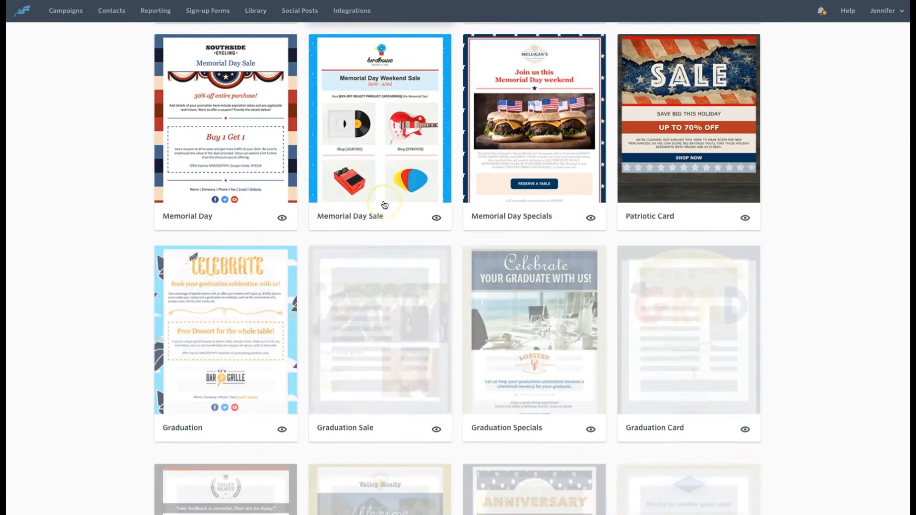
scroll(385, 204, "down", 13)
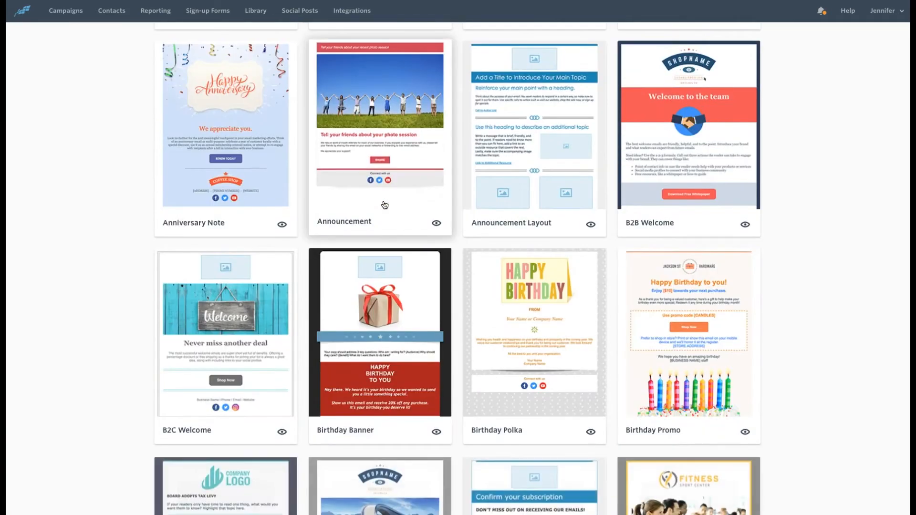
scroll(384, 205, "down", 13)
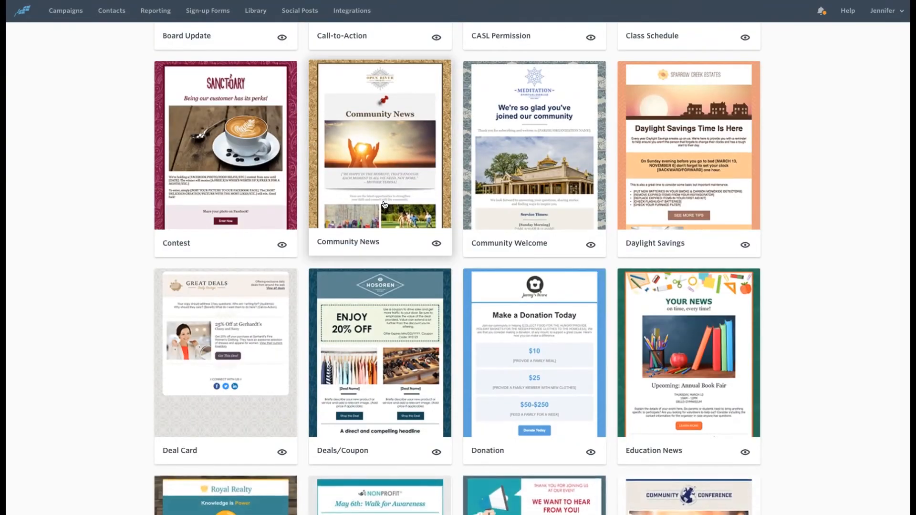
scroll(385, 205, "up", 20)
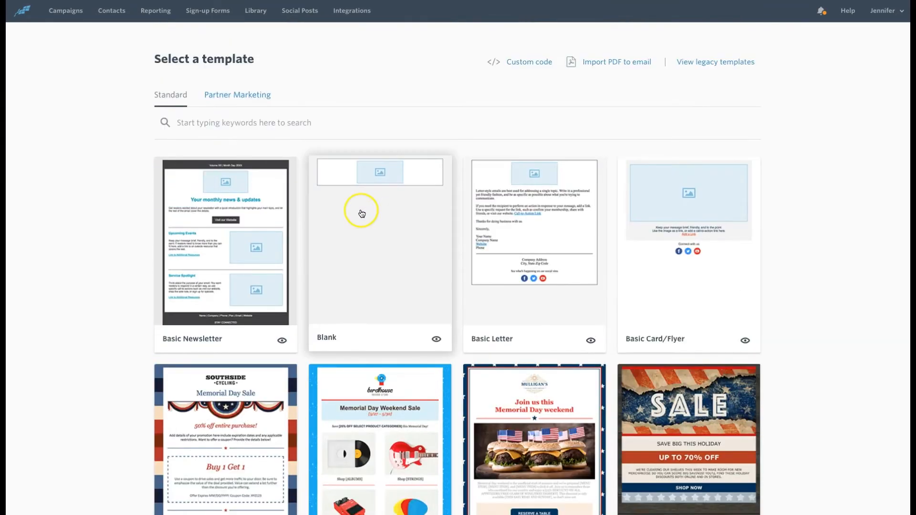
left_click(248, 225)
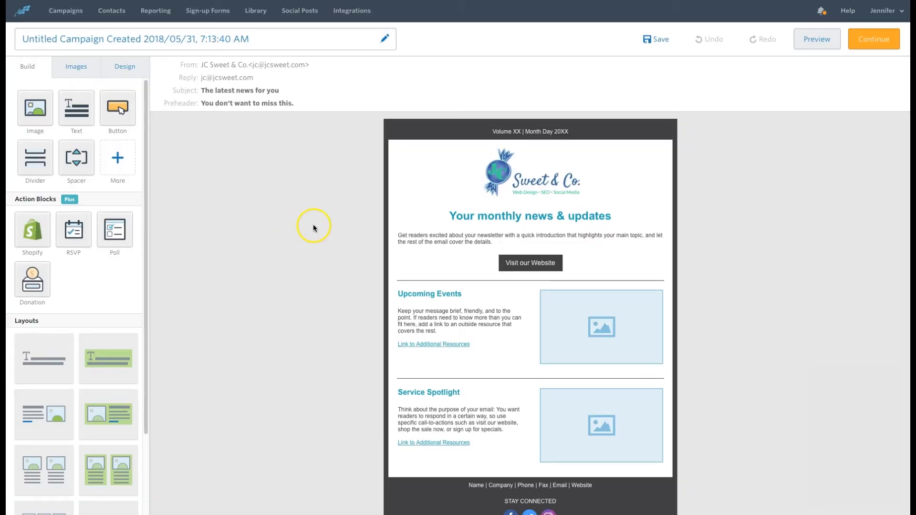
Rename the campaign as "Test email for video"
scroll(321, 226, "down", 3)
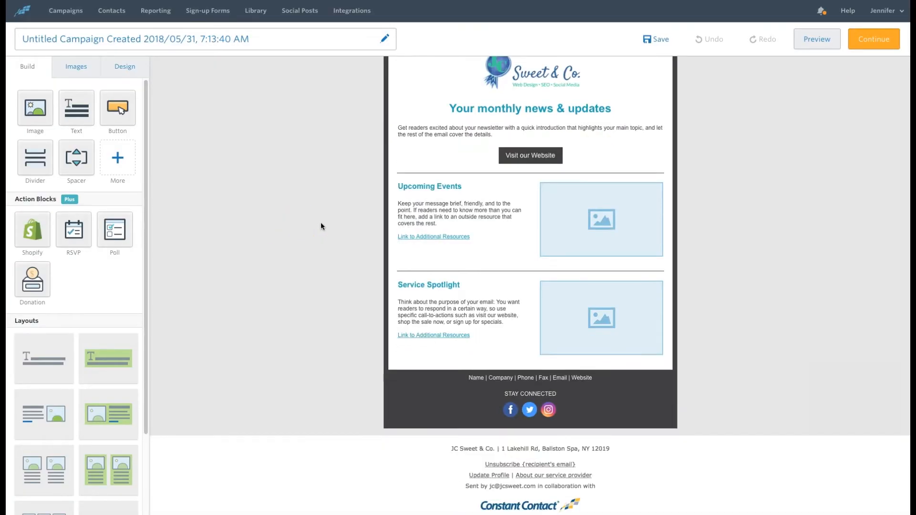
scroll(321, 226, "up", 3)
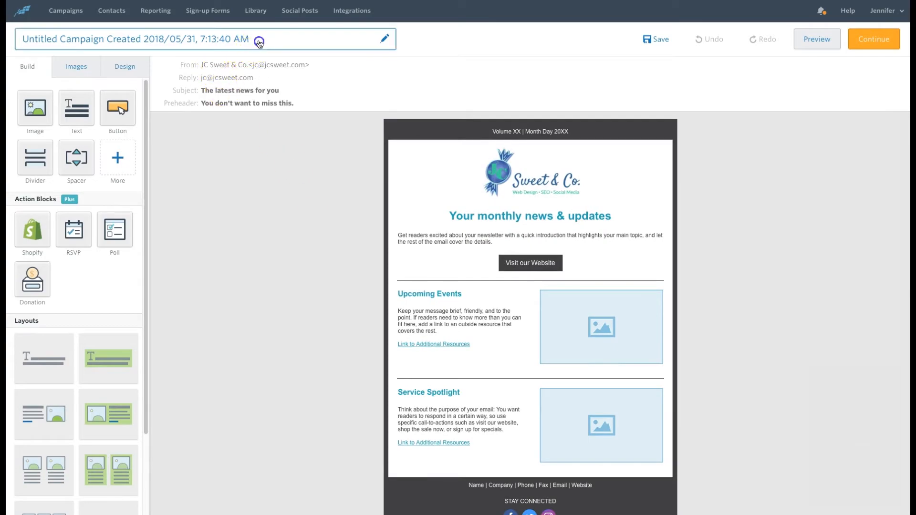
left_click(259, 42)
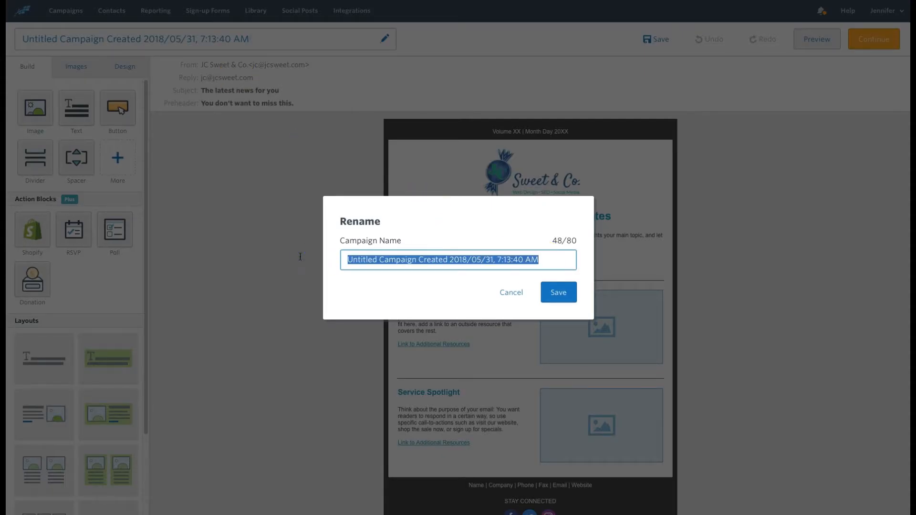
type("Test email for video")
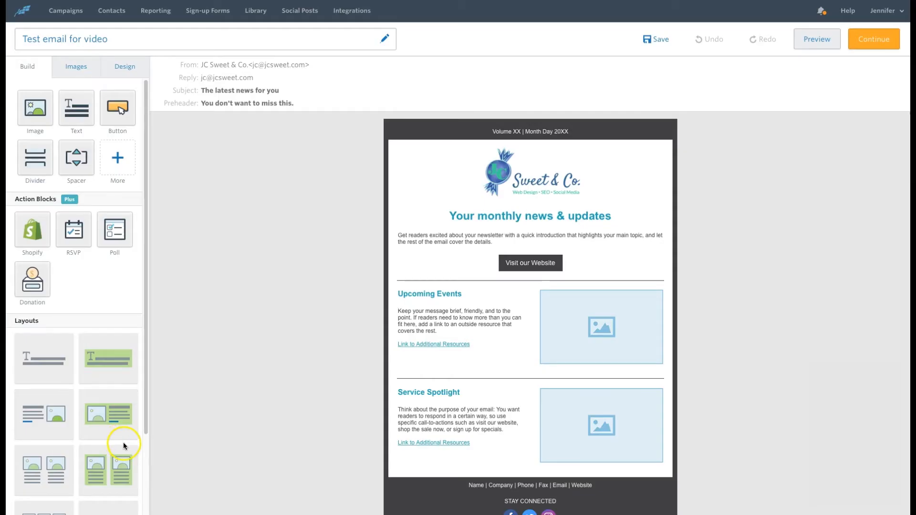
Replace the email's subject line with "Amazing Email"
scroll(191, 215, "down", 1)
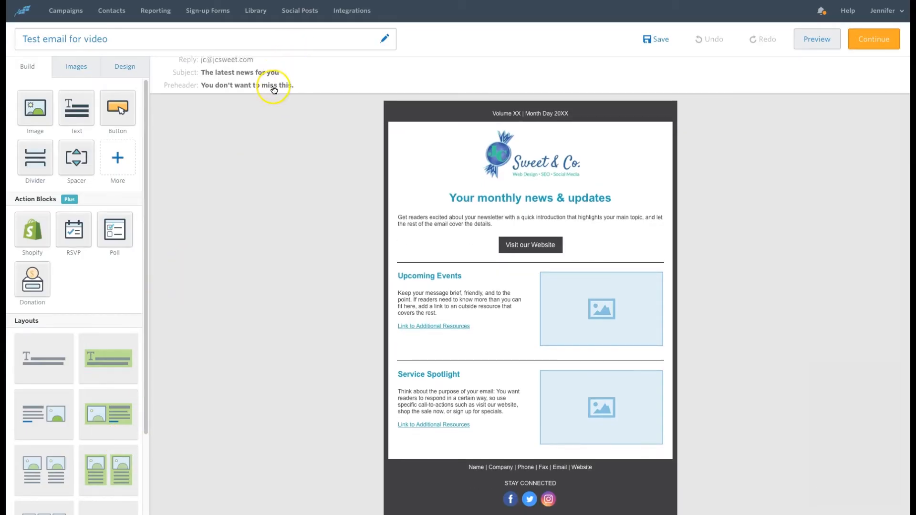
scroll(274, 90, "up", 1)
left_click(272, 91)
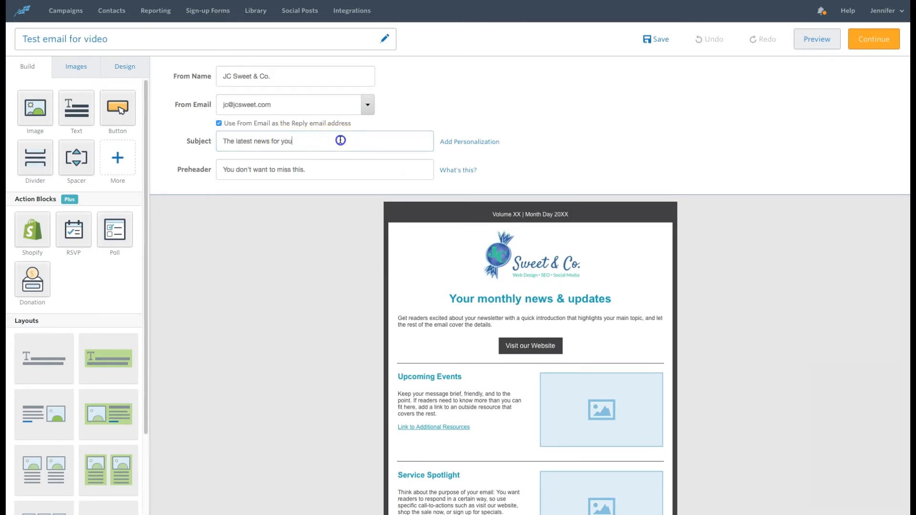
left_click_drag(340, 140, 211, 138)
key("BackSpace")
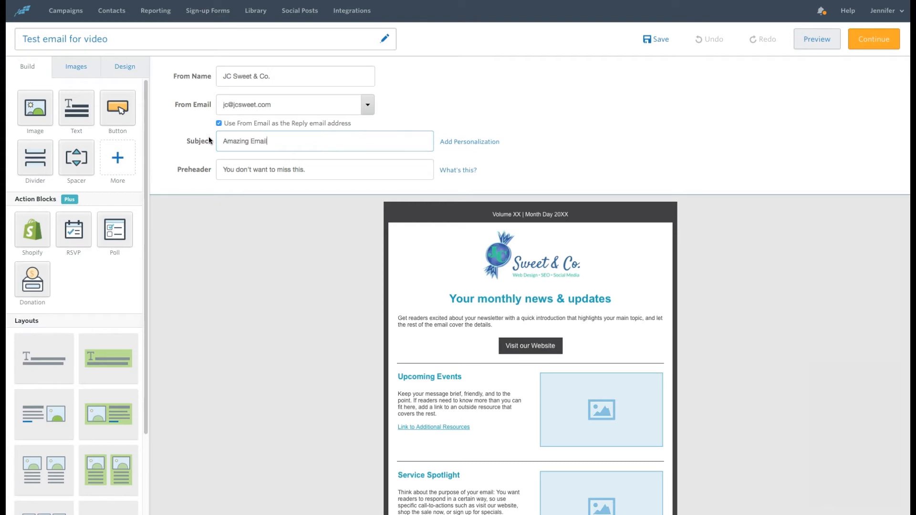
left_click(265, 194)
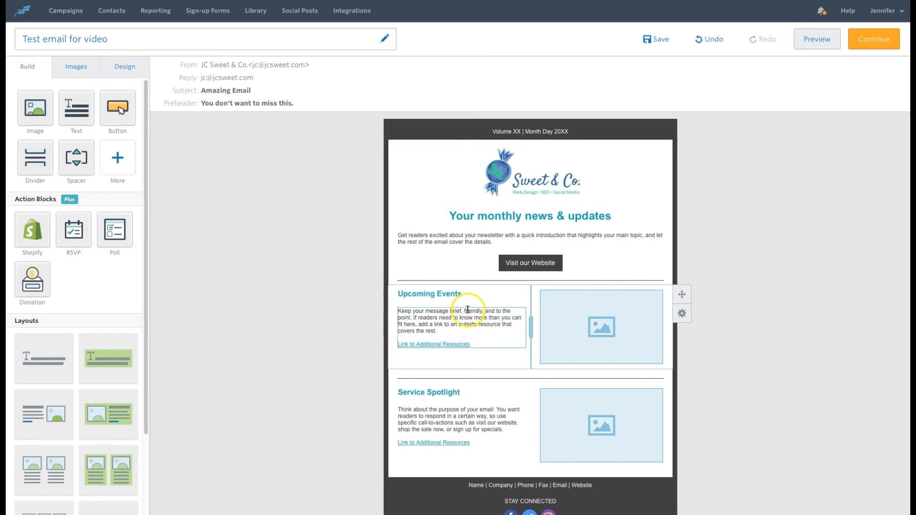
Set the font of the paragraph under the Upcoming Events heading to Lucida Sans Unicode
left_click(447, 332)
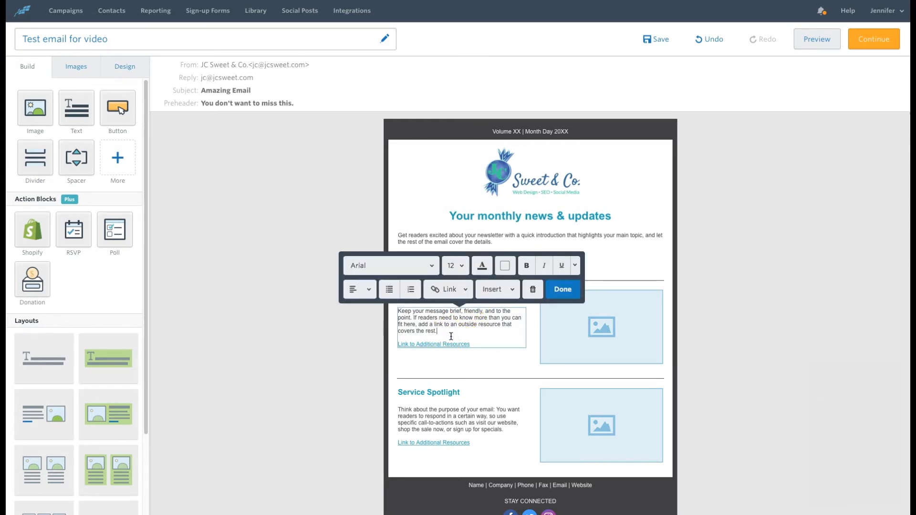
mouse_move(453, 333)
left_mouse_down()
mouse_move(409, 321)
mouse_move(442, 334)
left_mouse_up()
left_click_drag(441, 332, 399, 310)
left_click(408, 266)
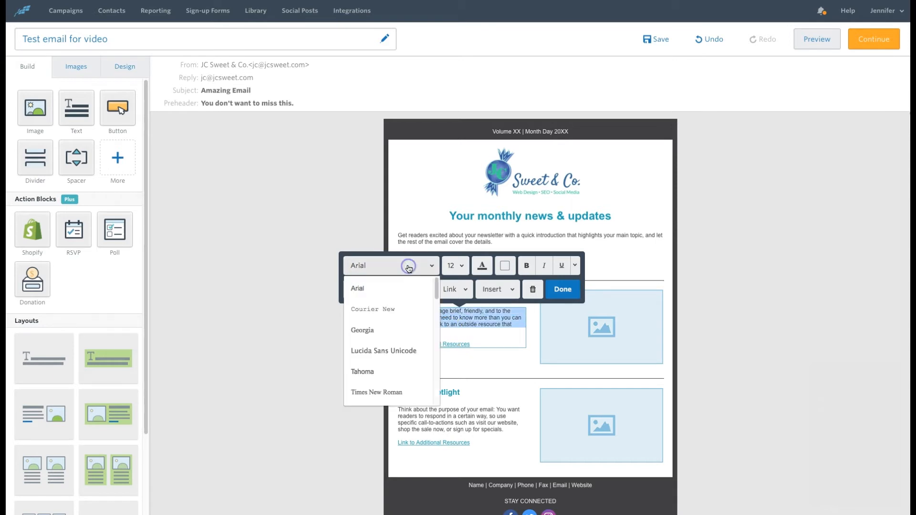
left_click(370, 309)
left_click(420, 271)
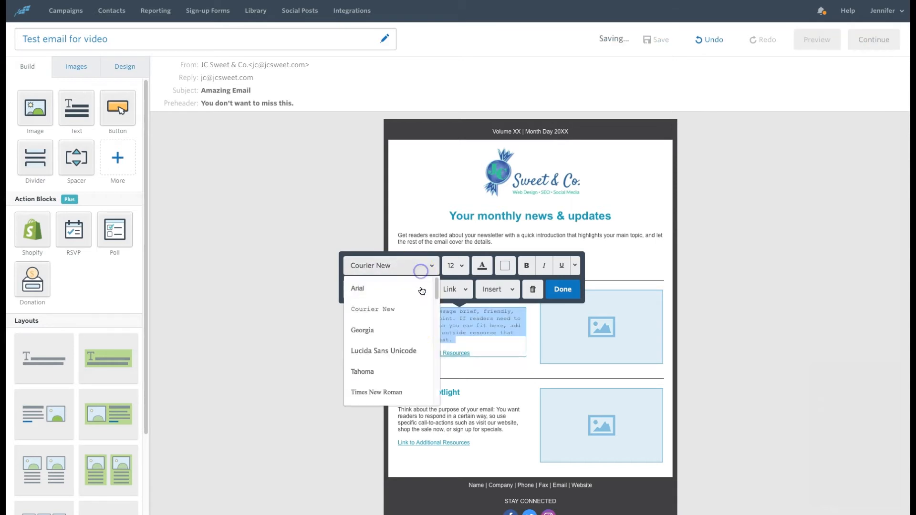
left_click(384, 351)
Make the selected Upcoming Events paragraph text bold, italic and underlined
left_click(527, 265)
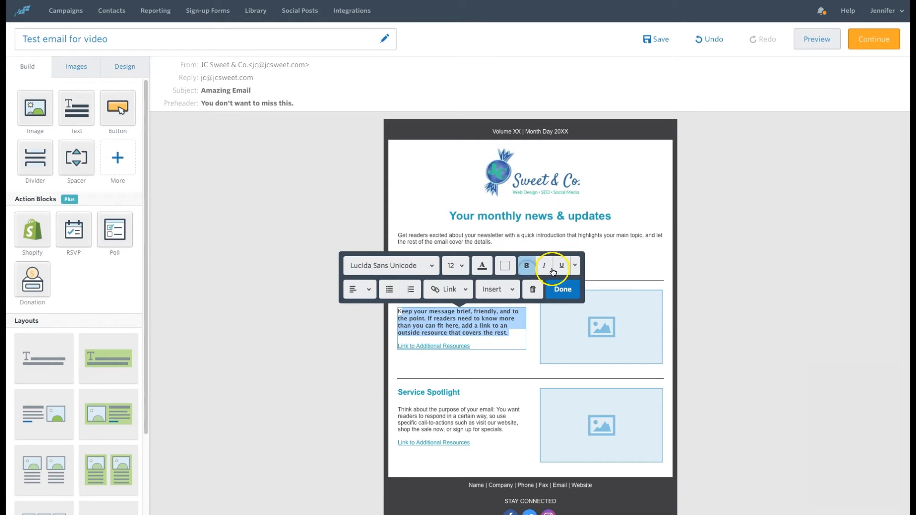
left_click(544, 265)
left_click(562, 265)
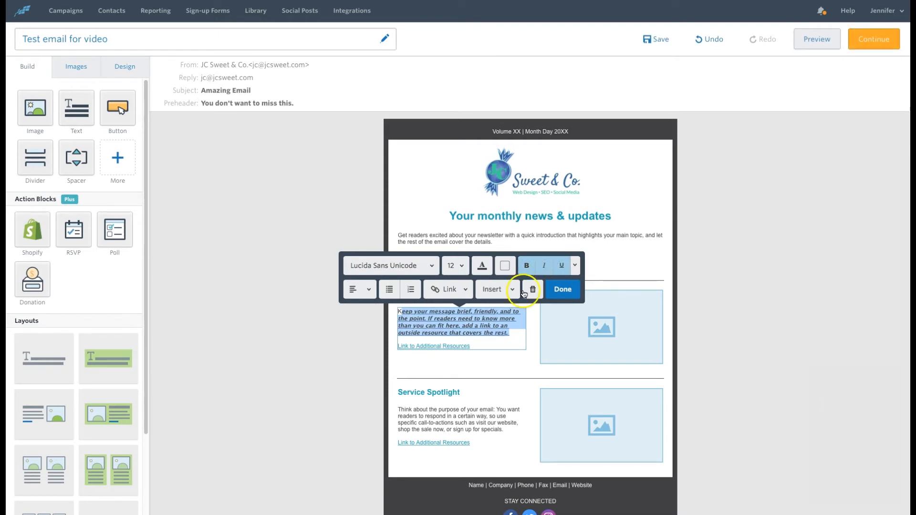
left_click(448, 340)
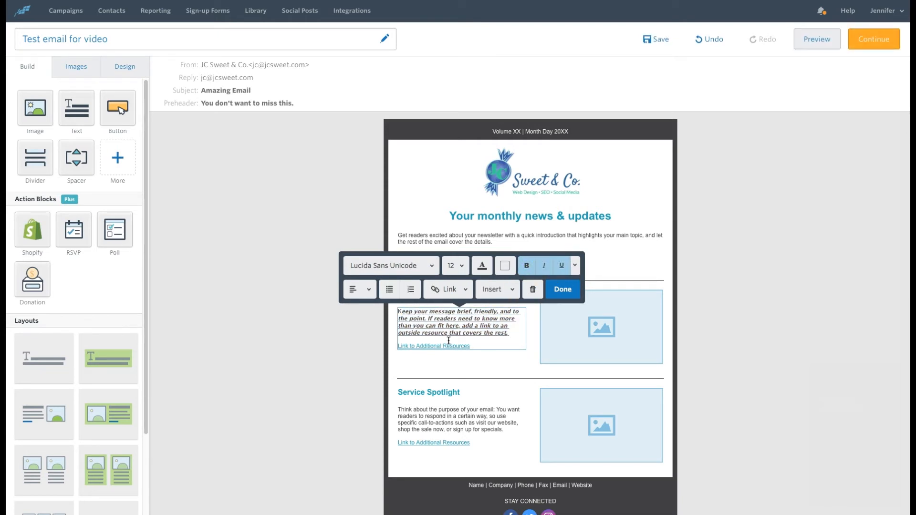
Fill the image placeholder beside Upcoming Events with the library picture iStock-628454650.jpg
left_click(578, 319)
left_click(569, 272)
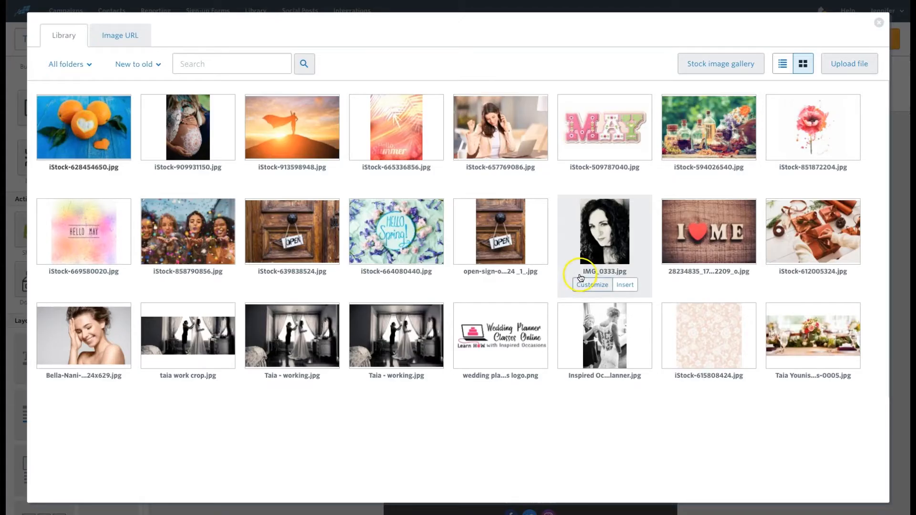
mouse_move(307, 171)
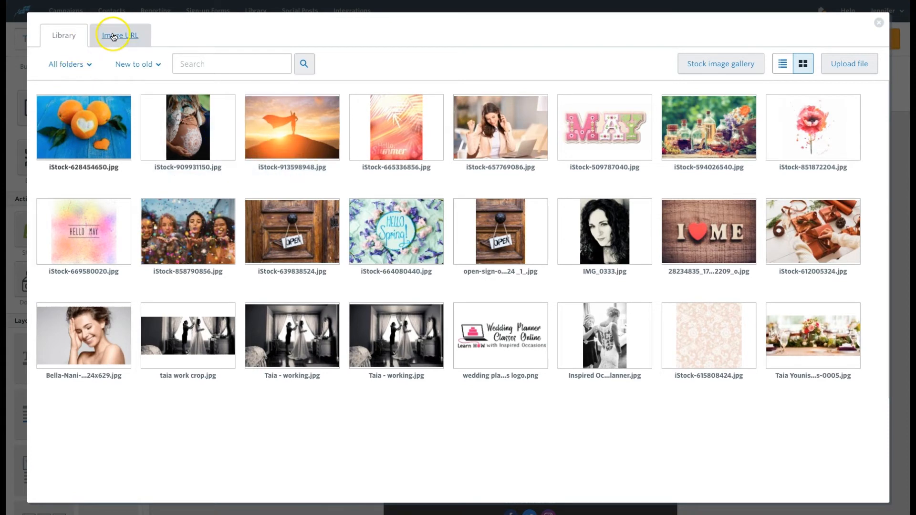
left_click(138, 37)
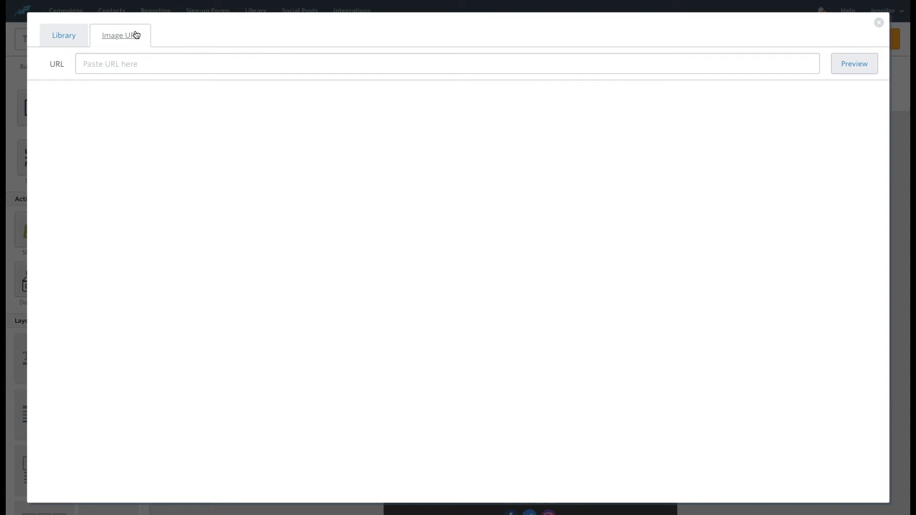
left_click(111, 66)
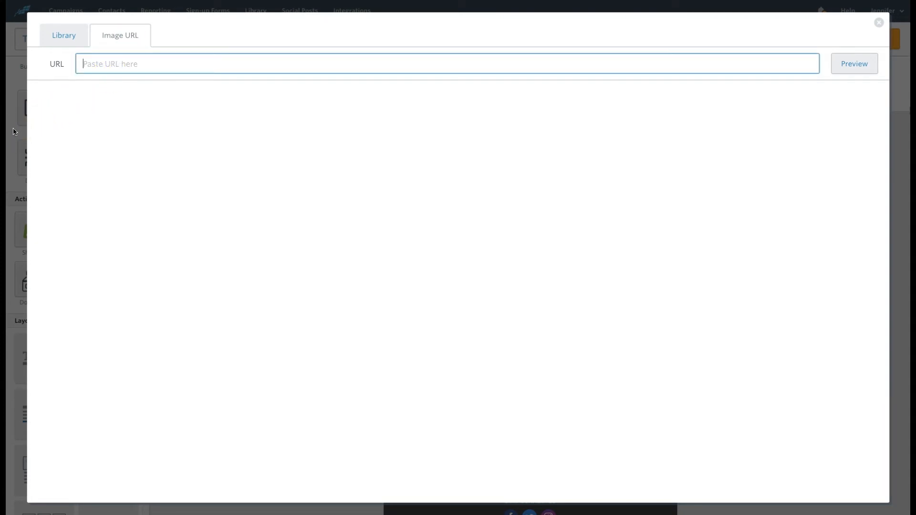
left_click(62, 33)
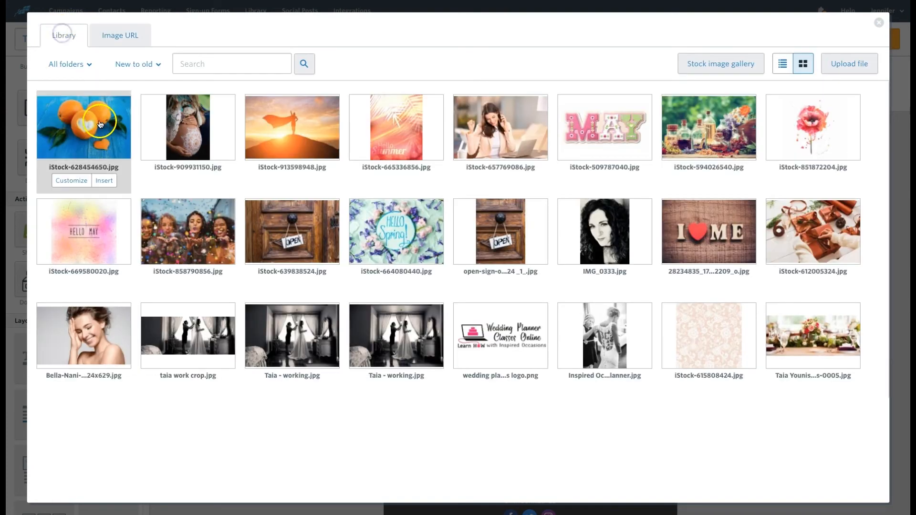
left_click(100, 123)
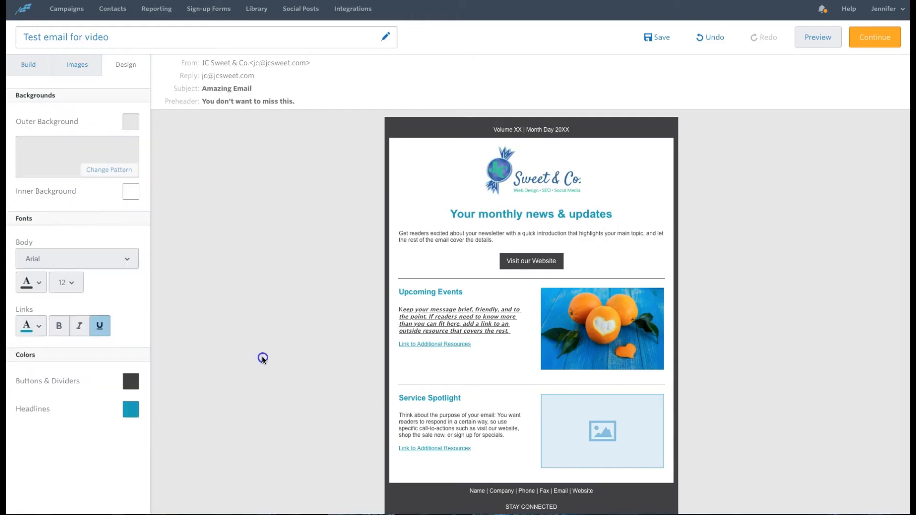
Change the email's design colors to green for buttons and dividers and orange for headlines
left_click(29, 65)
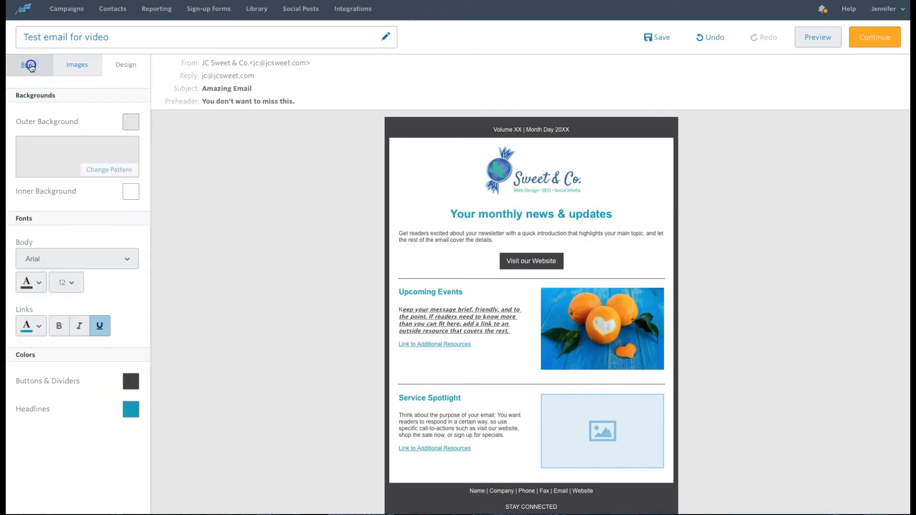
left_click(109, 69)
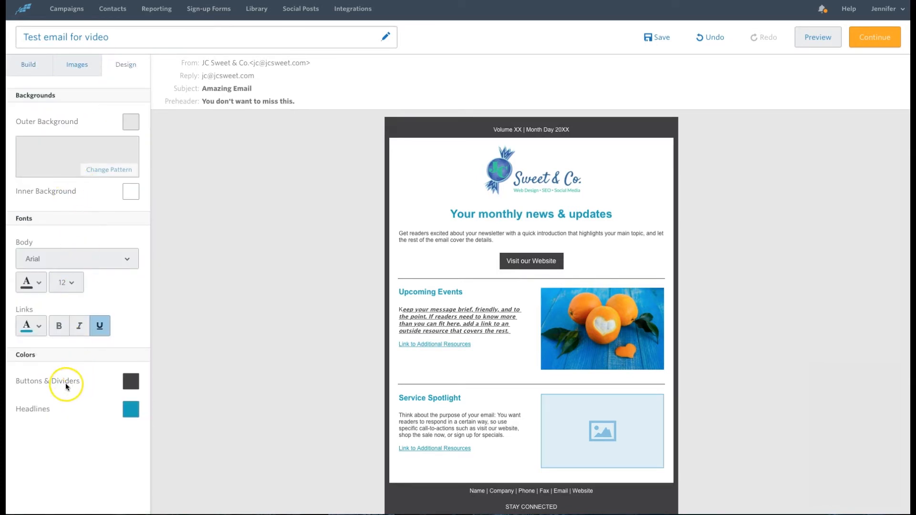
left_click(130, 379)
left_click(73, 426)
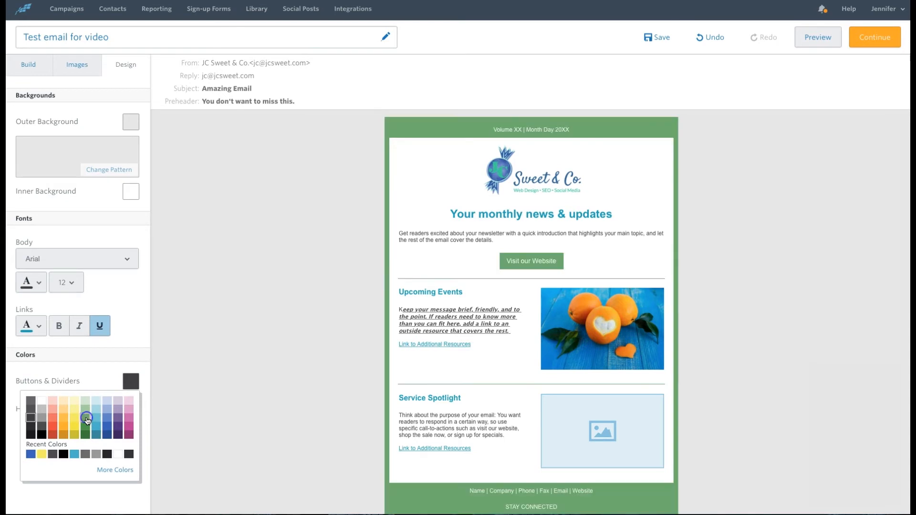
left_click(133, 414)
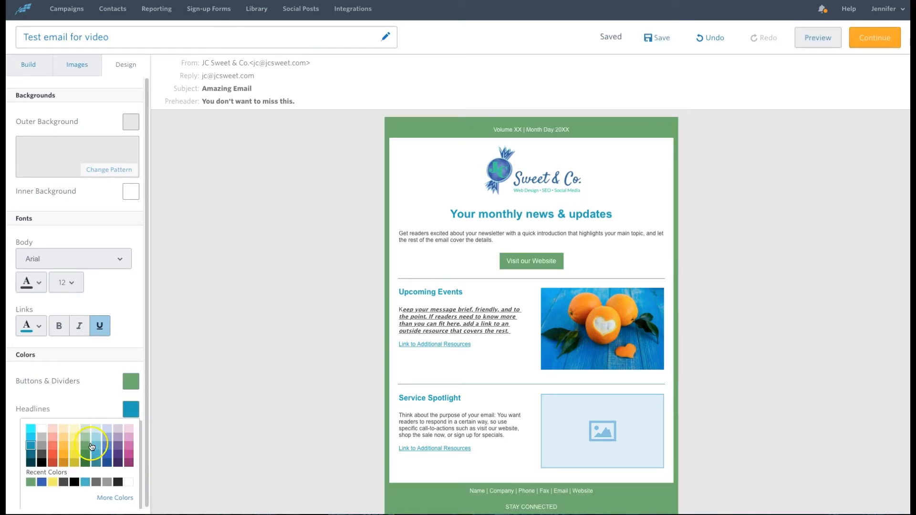
left_click(65, 444)
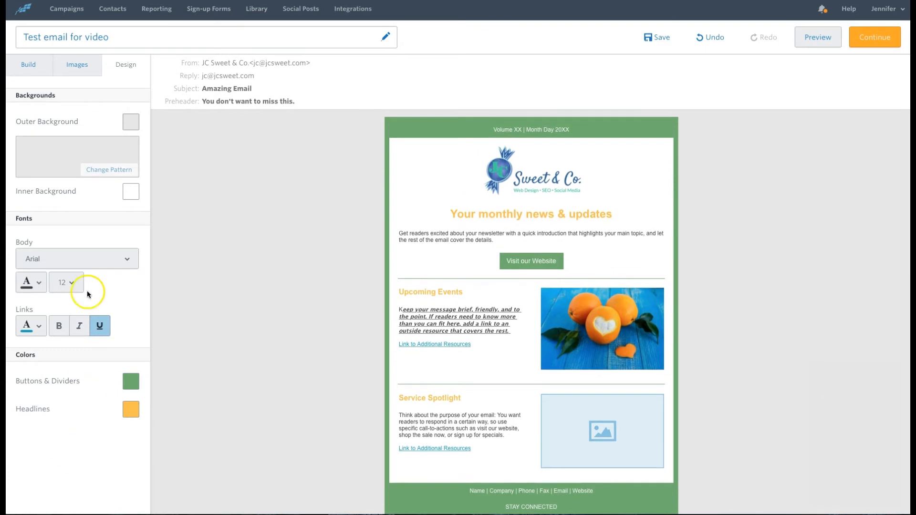
Apply the chevron-like geometric pattern, second in the list of background patterns, to the email's outer background
left_click(90, 143)
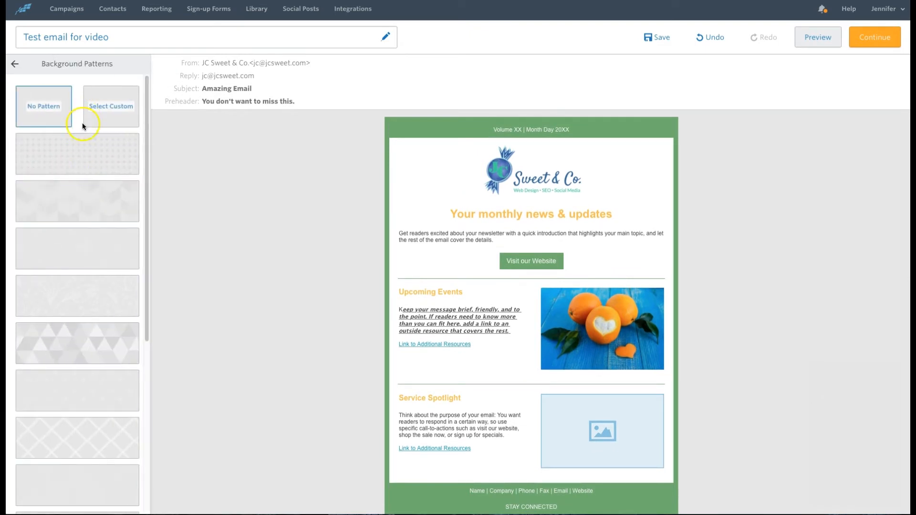
left_click(81, 191)
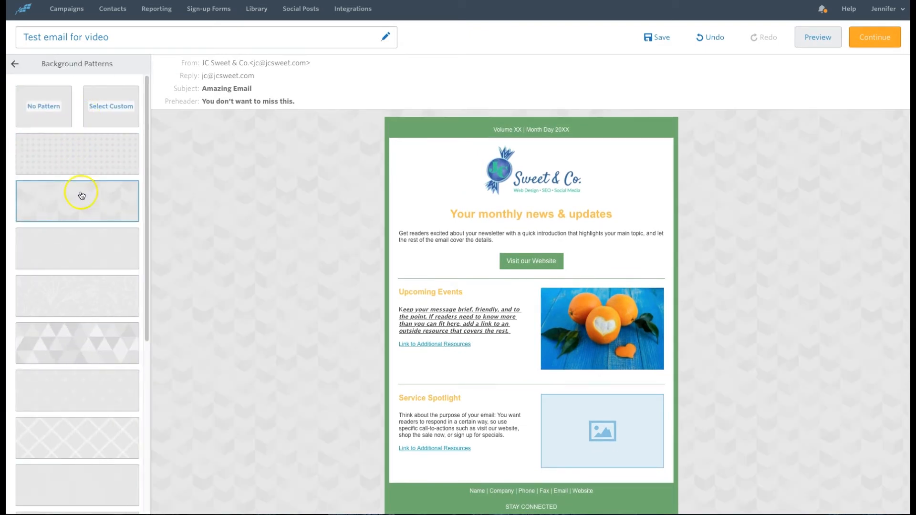
left_click(11, 64)
Set the email's outer background color to purple and its inner background color to blue
left_click(130, 122)
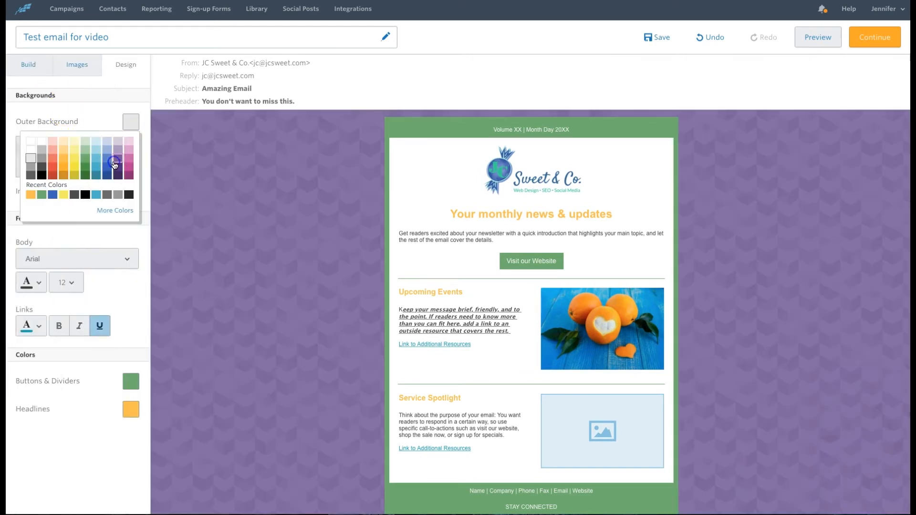
left_click(114, 165)
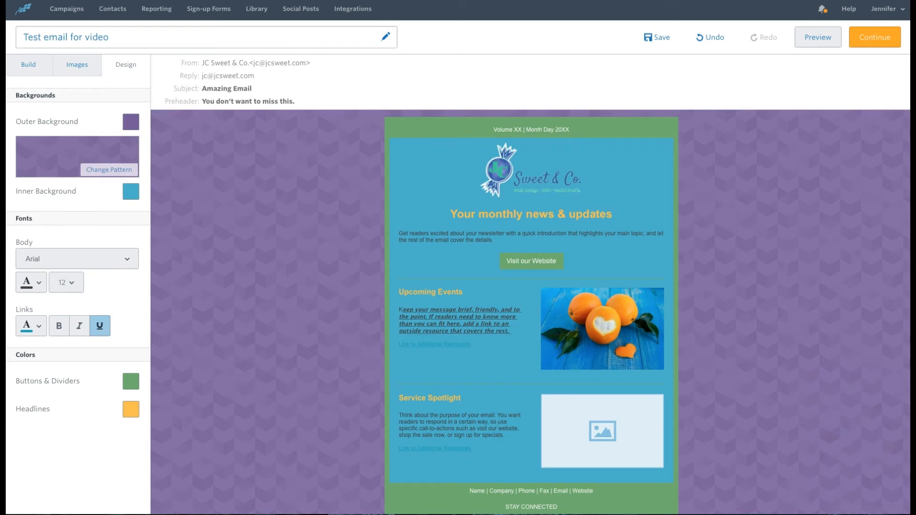
Open the settings of the social block under STAY CONNECTED and review the Facebook and Twitter page links
scroll(252, 243, "down", 3)
scroll(253, 243, "up", 1)
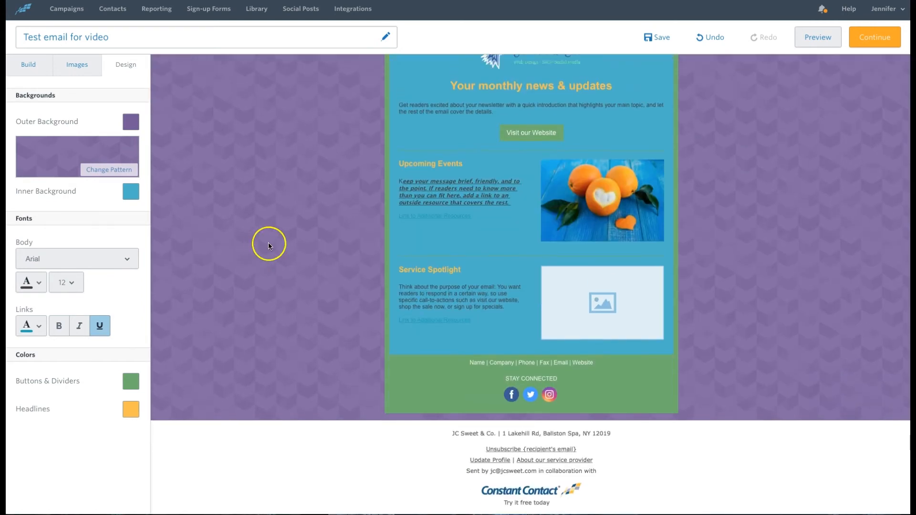
left_click(514, 396)
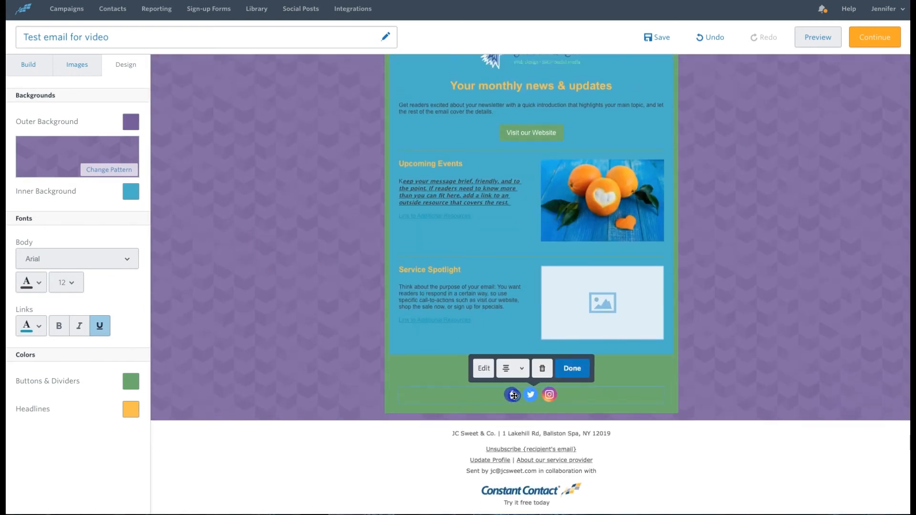
left_click(483, 368)
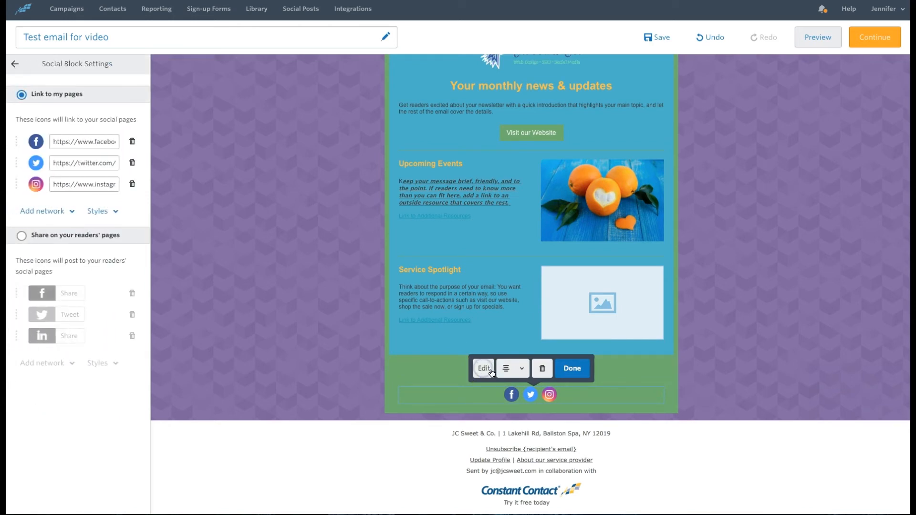
left_click_drag(55, 142, 183, 141)
left_click_drag(62, 163, 162, 162)
left_click(311, 303)
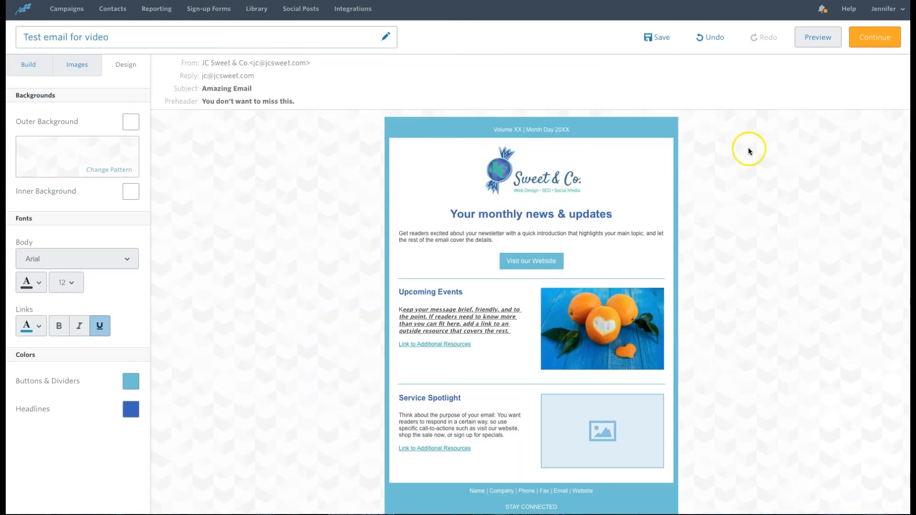
Preview the newsletter in its desktop and mobile layouts, then close the preview
left_click(818, 37)
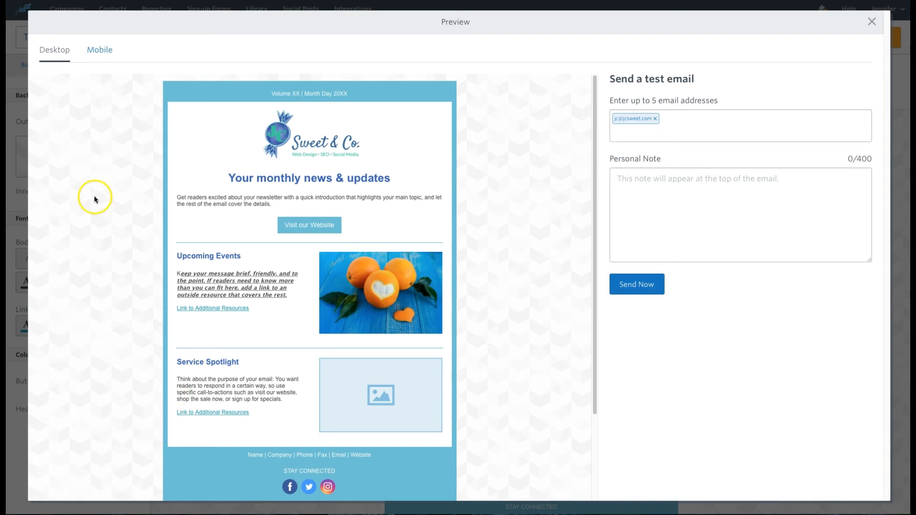
left_click(105, 51)
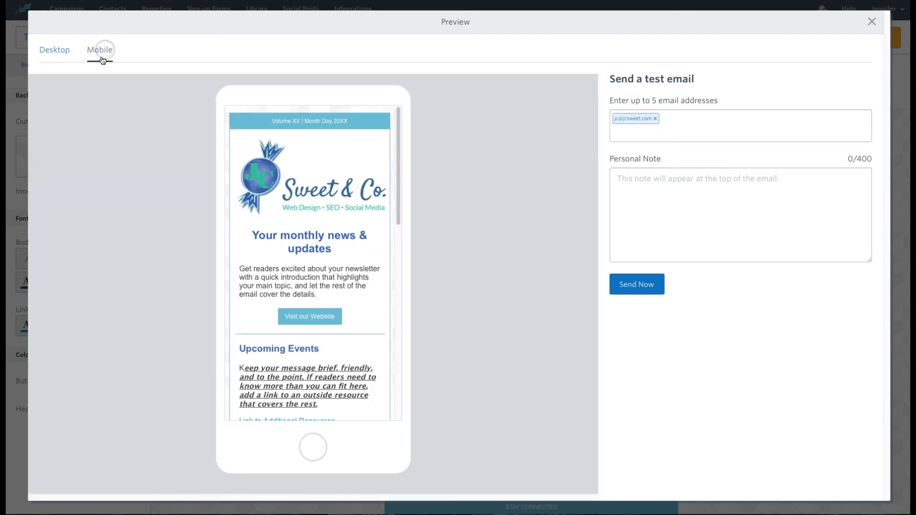
scroll(293, 186, "down", 9)
scroll(293, 186, "up", 4)
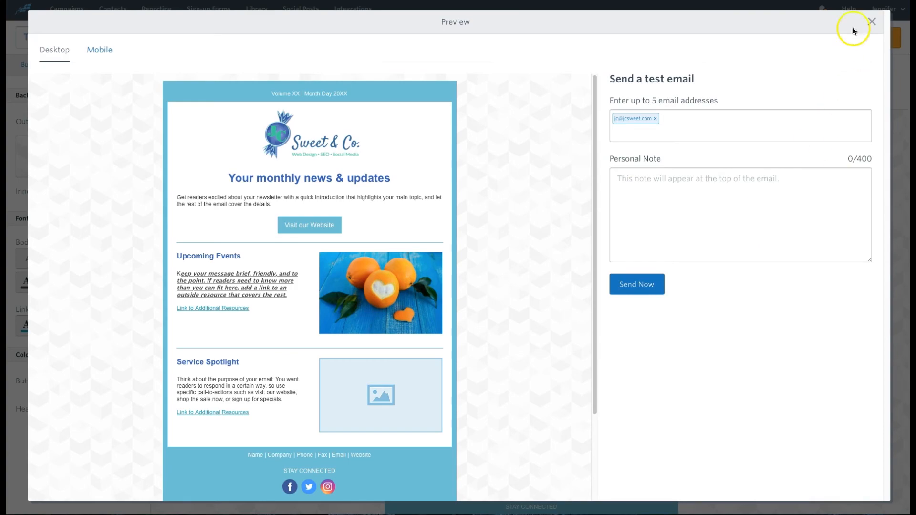
left_click(872, 22)
Continue to the sending options and select the AACFE June Event Registrations and General Interest email lists as recipients
left_click(882, 36)
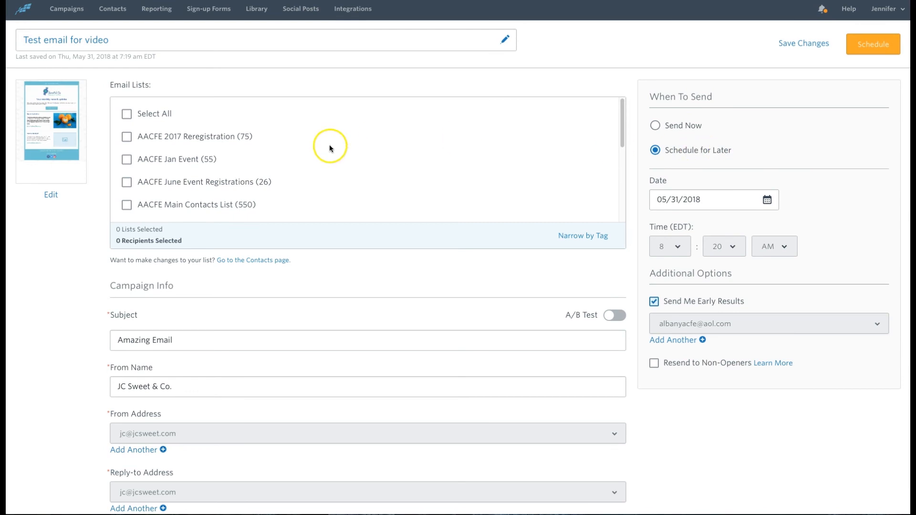
scroll(126, 150, "down", 1)
left_click(127, 165)
scroll(130, 168, "down", 3)
left_click(129, 164)
scroll(129, 164, "down", 2)
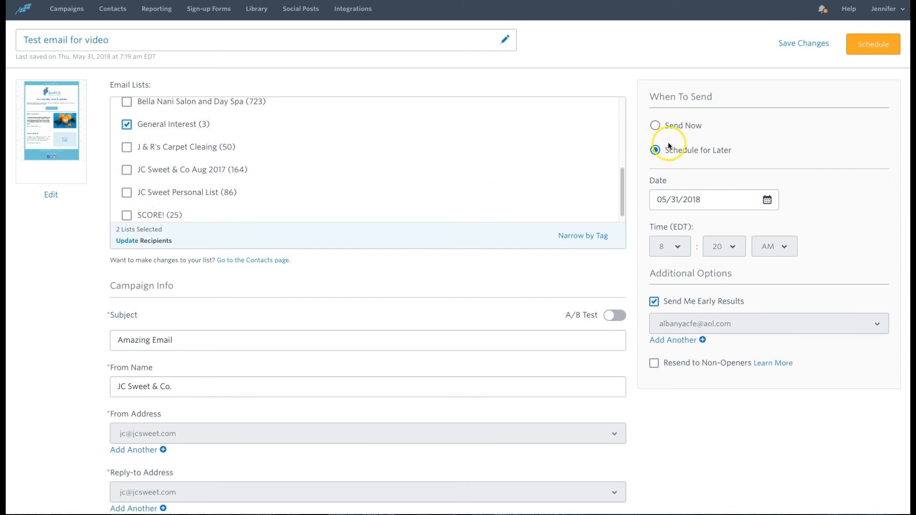
Set the scheduled send date to 06/08/2018 and change the send hour to 11 PM
left_click(768, 200)
left_click(762, 232)
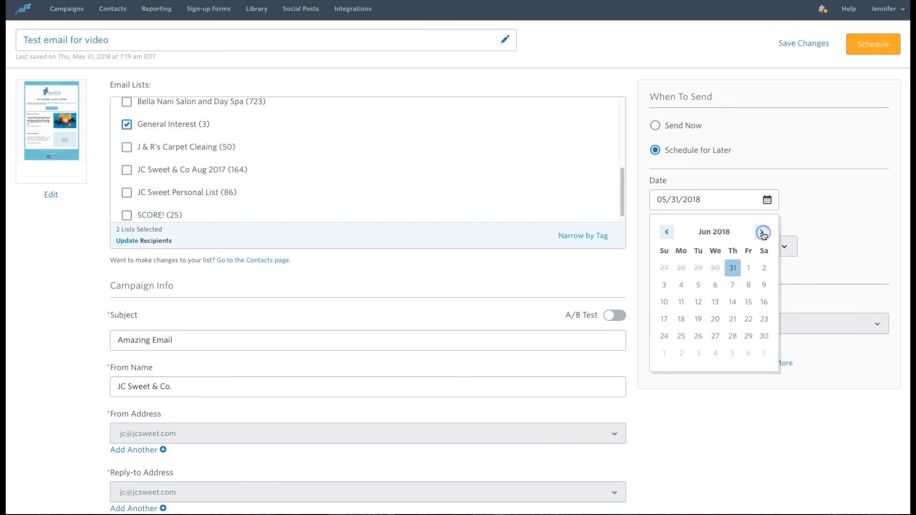
left_click(748, 286)
left_click(670, 246)
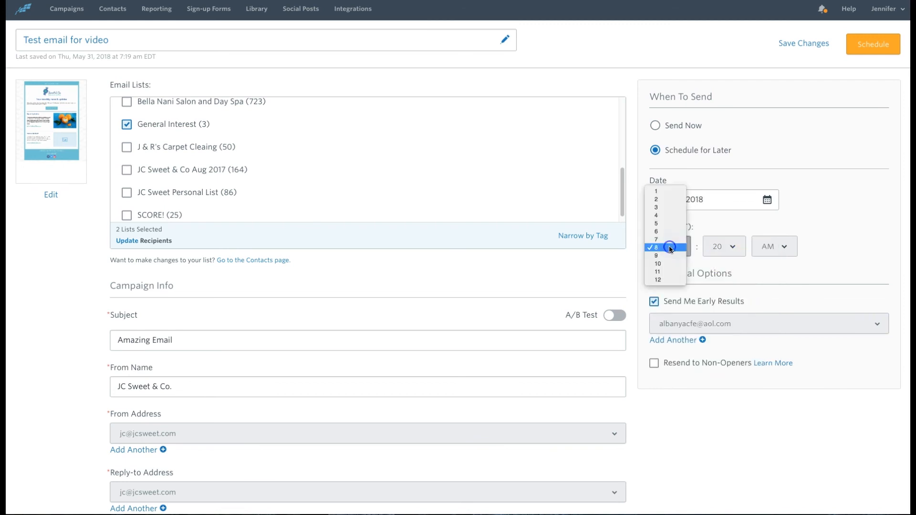
left_click(666, 271)
left_click(774, 246)
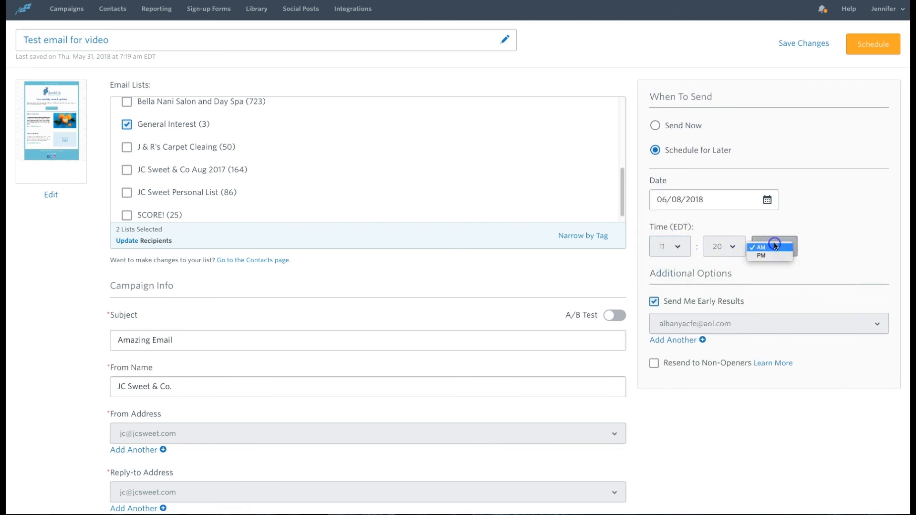
left_click(771, 256)
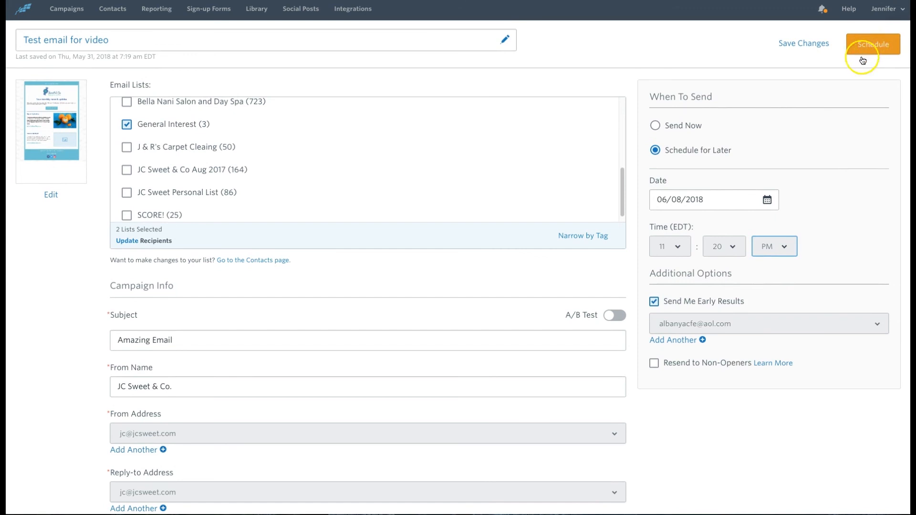
scroll(534, 197, "up", 5)
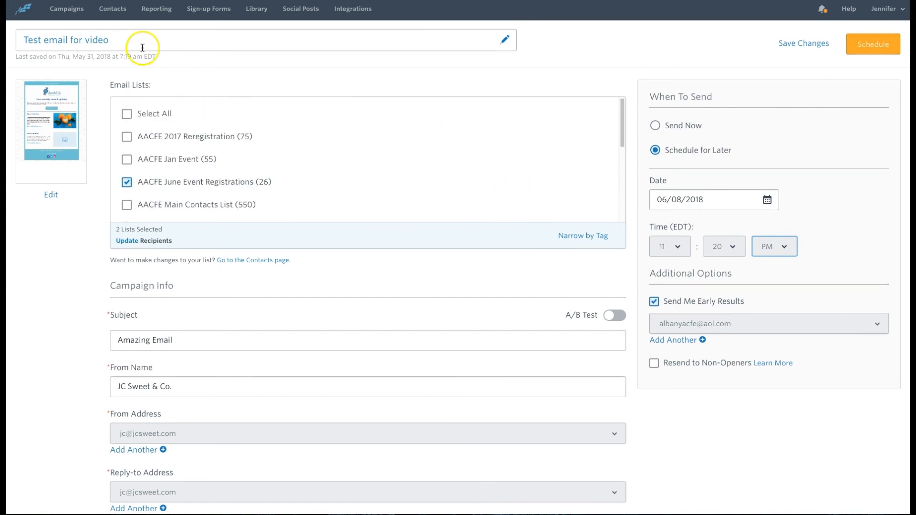
left_click(26, 7)
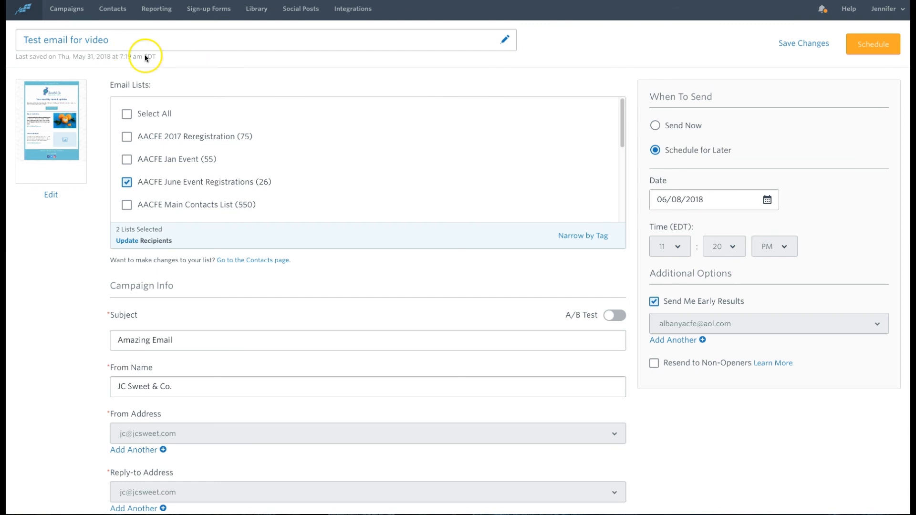